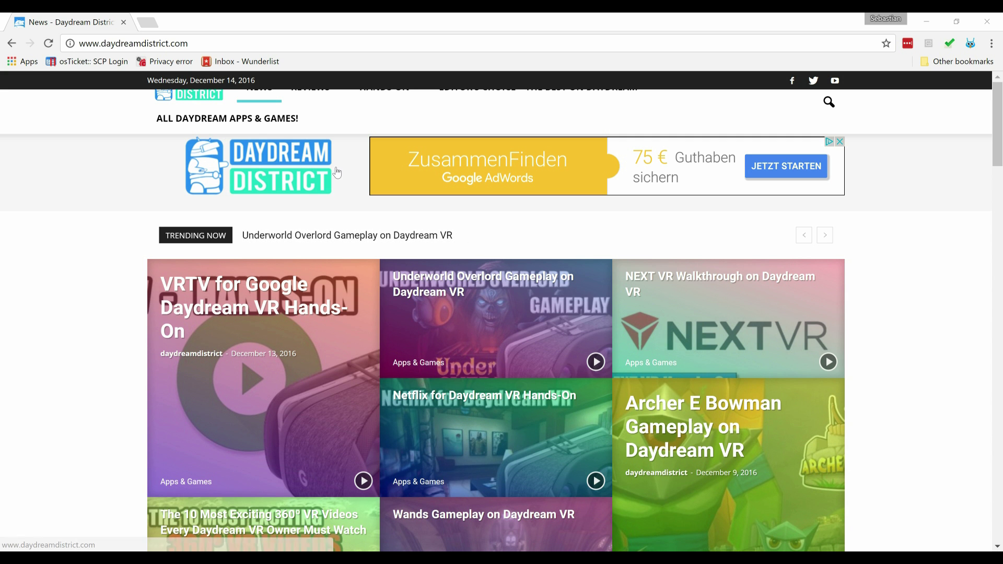
# - Open riftcat.com, look through the VRidge overview, and switch from the browser to the RiftCat desktop client
pyautogui.click(218, 43)
pyautogui.write('riftcat')
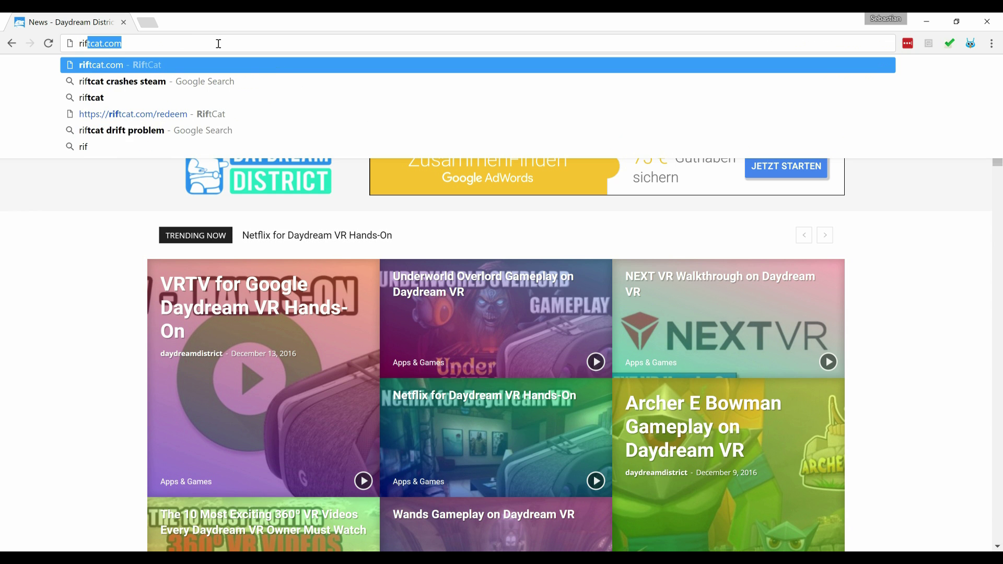
pyautogui.press('Return')
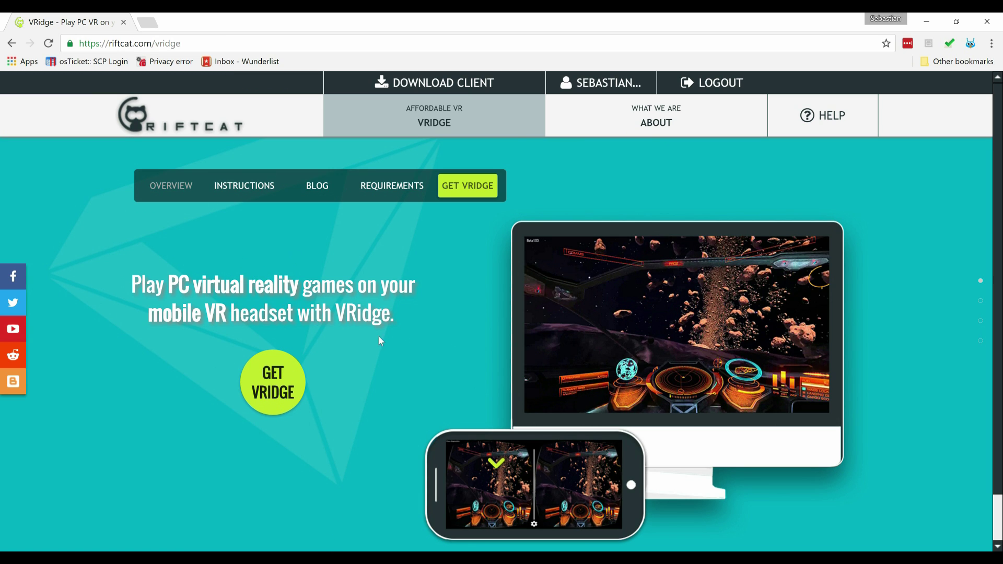
pyautogui.scroll(-1, 365, 353)
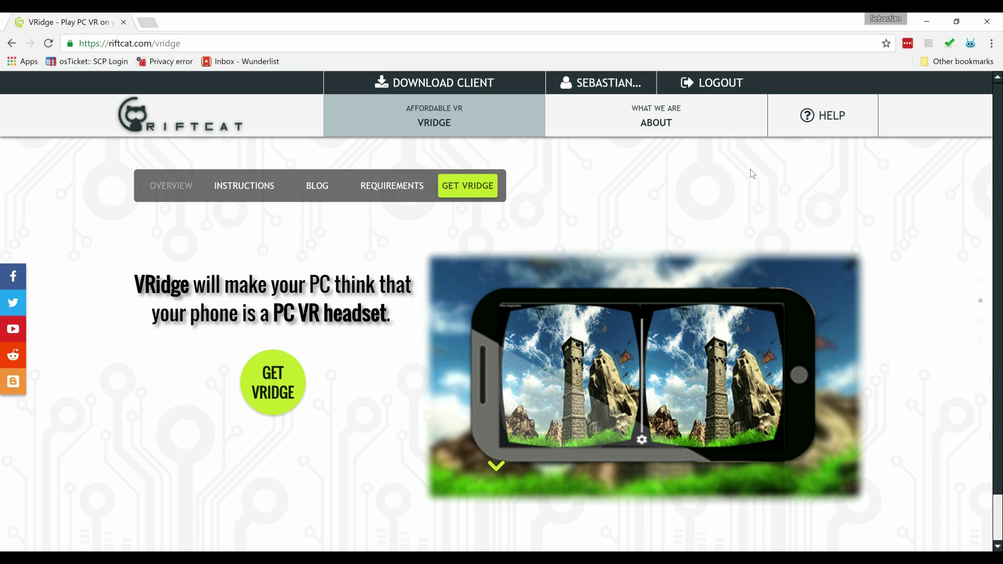
pyautogui.click(927, 24)
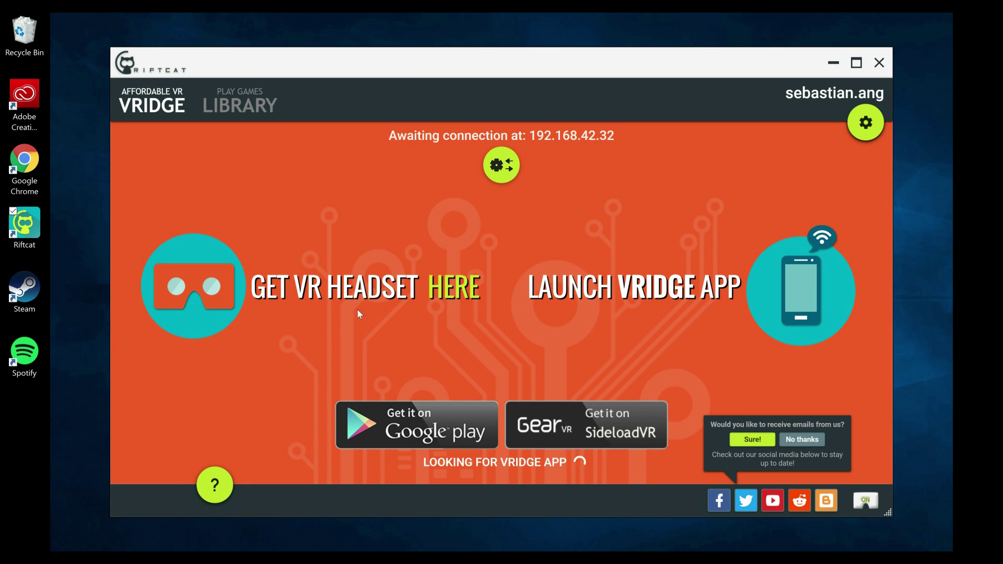
# - Connect the phone to VRidge over USB tethering using Ethernet 2, the Remote NDIS based Internet Sharing Device
pyautogui.click(445, 421)
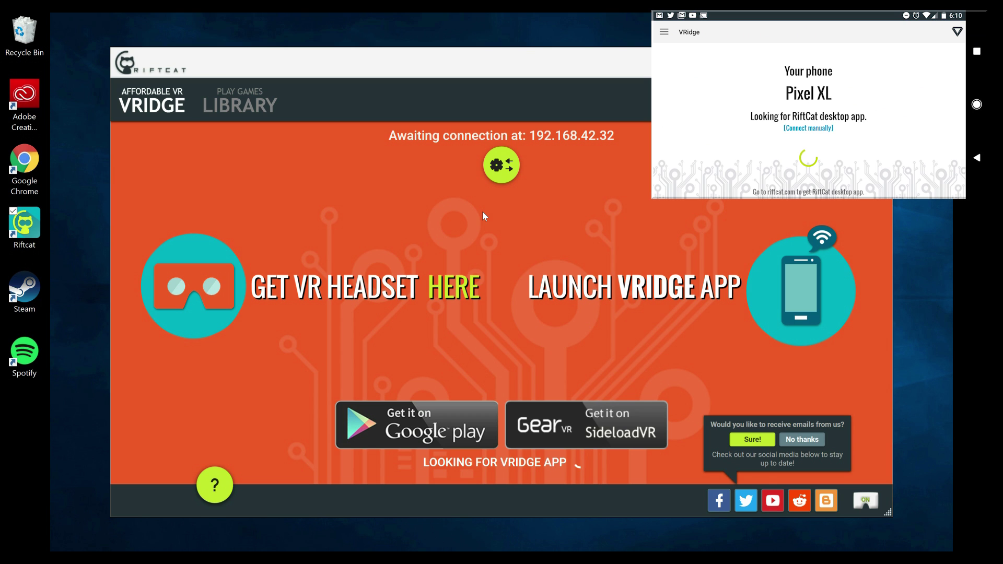
pyautogui.click(505, 170)
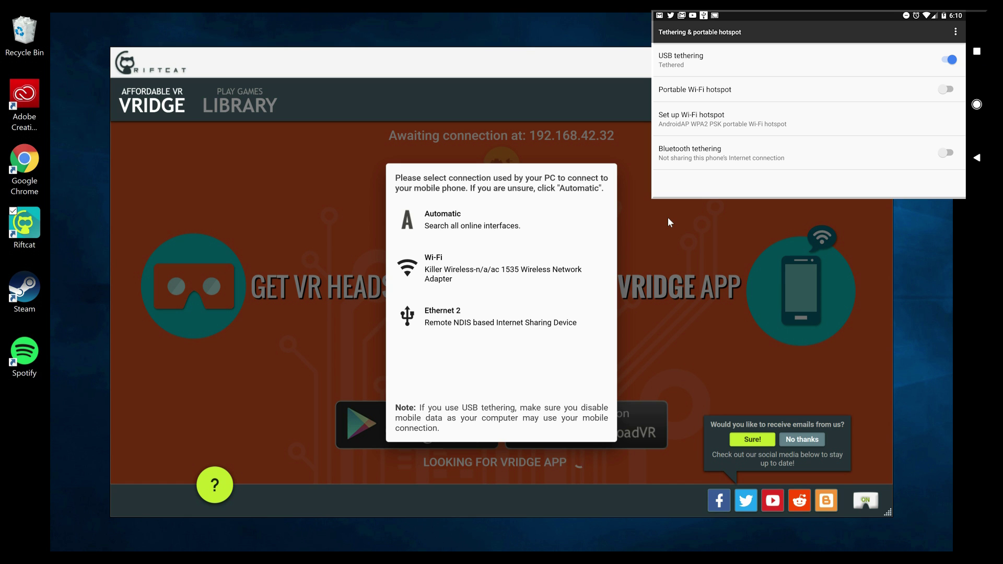
pyautogui.click(462, 323)
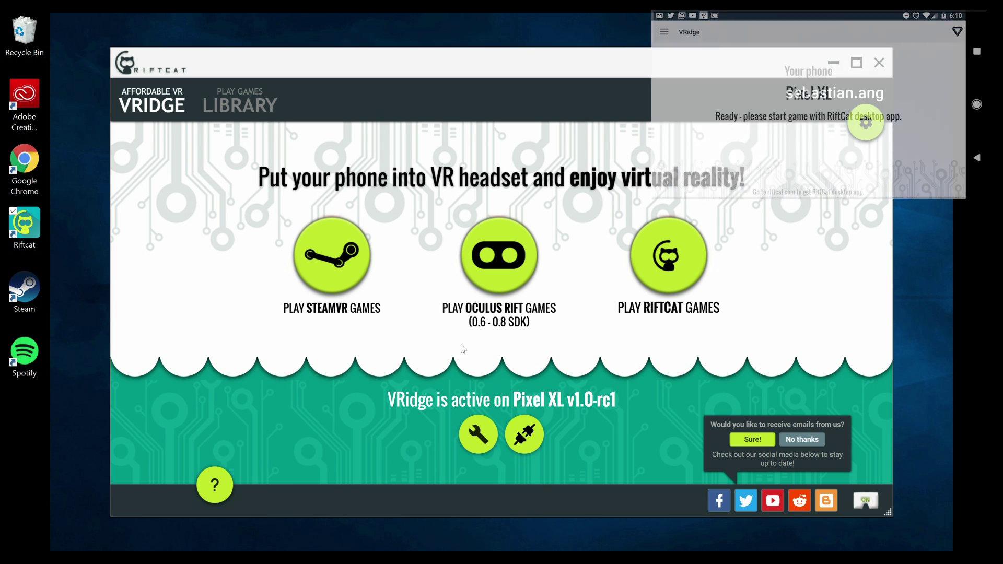
# - Examine the VRidge video and tracking options in the settings, and close them without changing anything
pyautogui.click(484, 435)
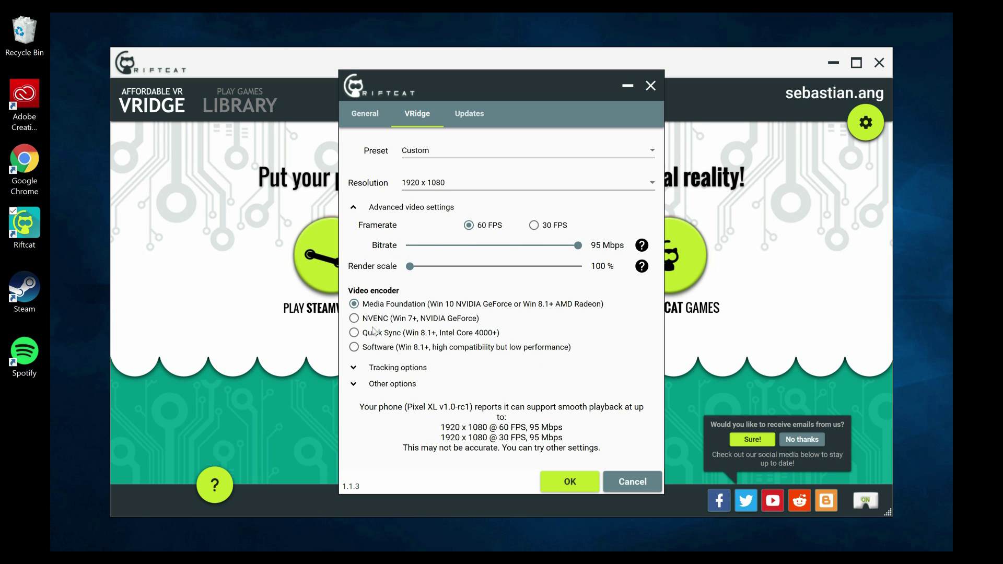
pyautogui.click(354, 367)
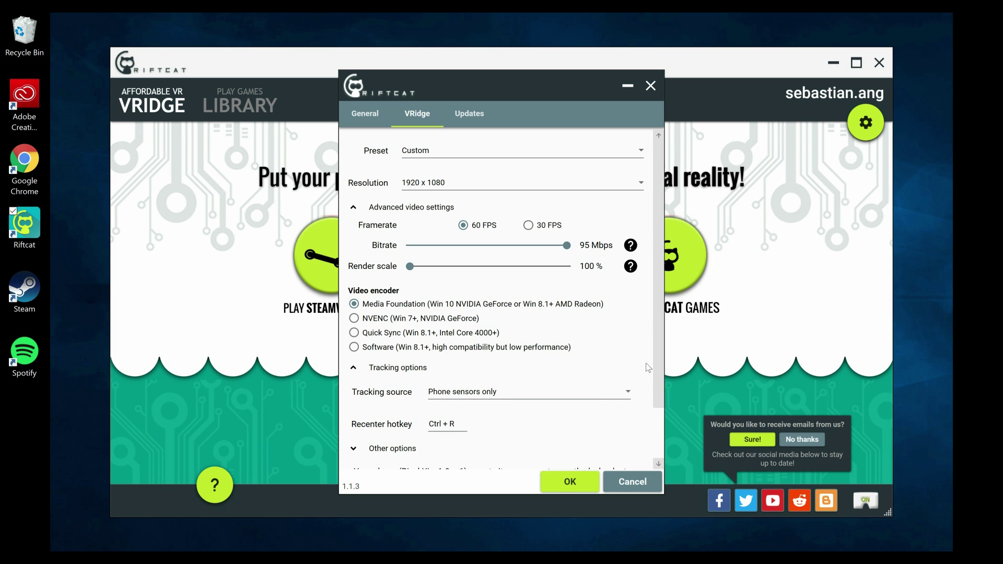
pyautogui.moveTo(657, 367); pyautogui.dragTo(652, 408)
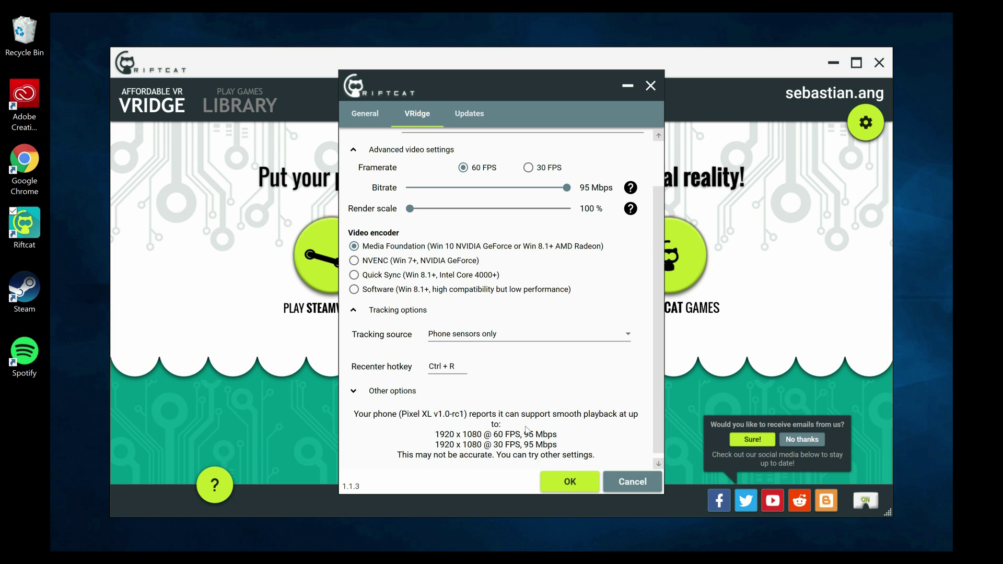
pyautogui.moveTo(660, 394); pyautogui.dragTo(658, 330)
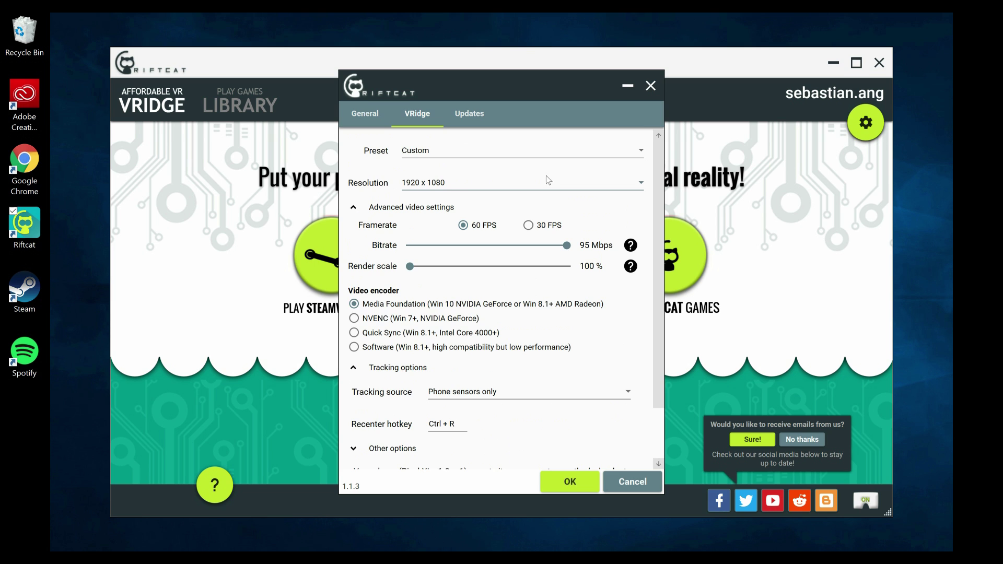
pyautogui.click(650, 86)
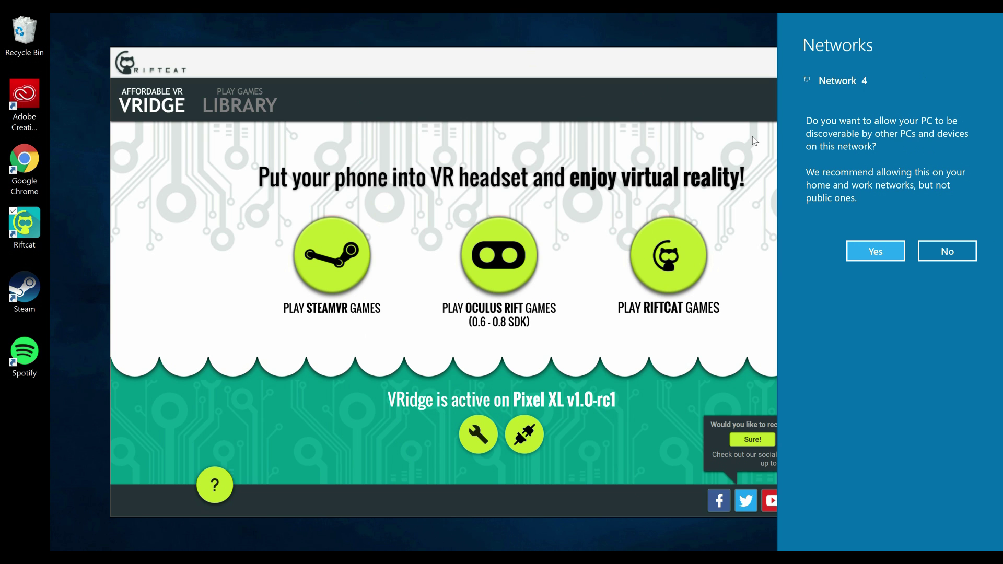
# - Decline making the PC discoverable on the network and start SteamVR through VRidge with its status window in view
pyautogui.click(930, 253)
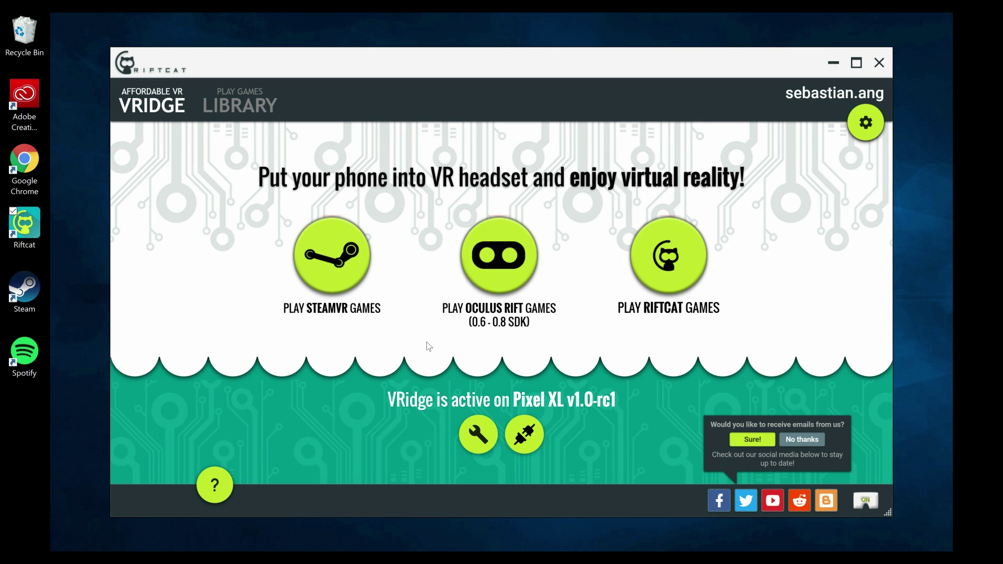
pyautogui.click(348, 280)
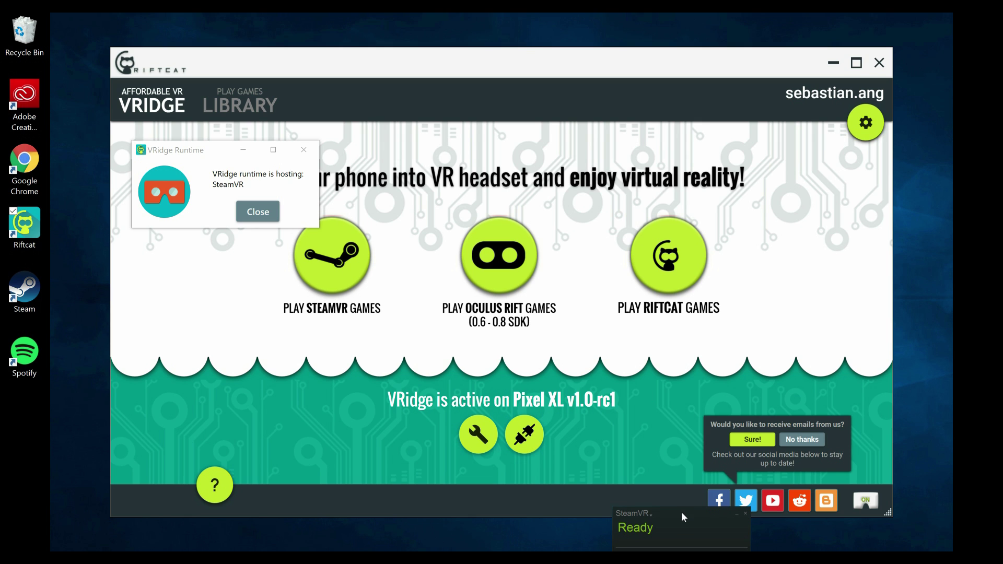
pyautogui.moveTo(691, 516); pyautogui.dragTo(487, 350)
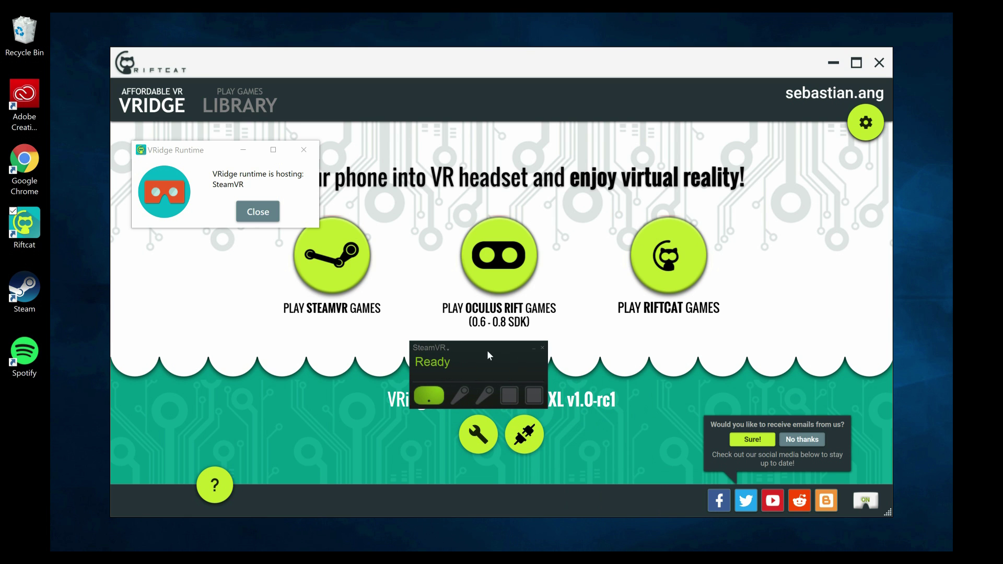
# - Run SteamVR Room Setup and choose the Standing Only setup
pyautogui.moveTo(428, 393)
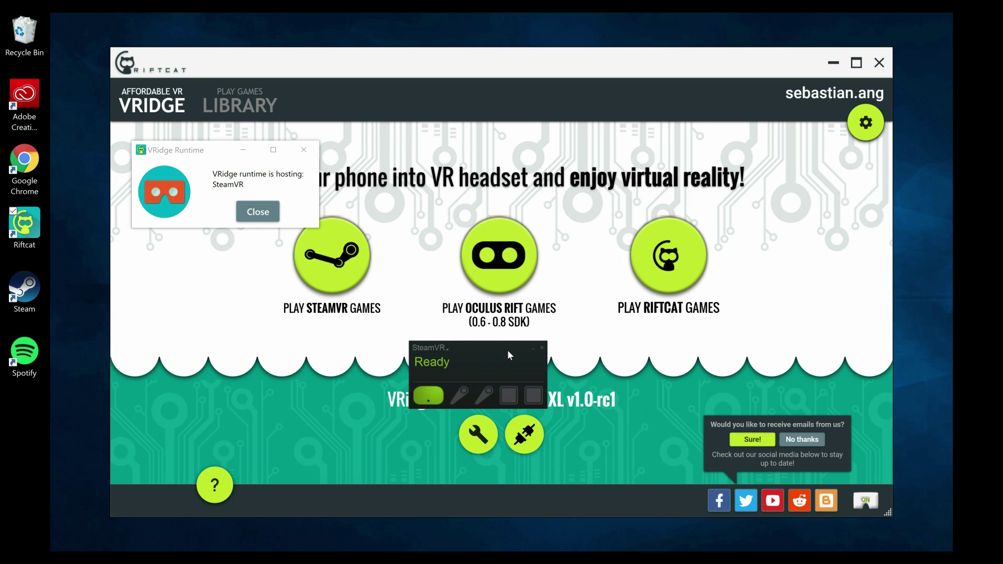
pyautogui.click(447, 345)
pyautogui.click(437, 362)
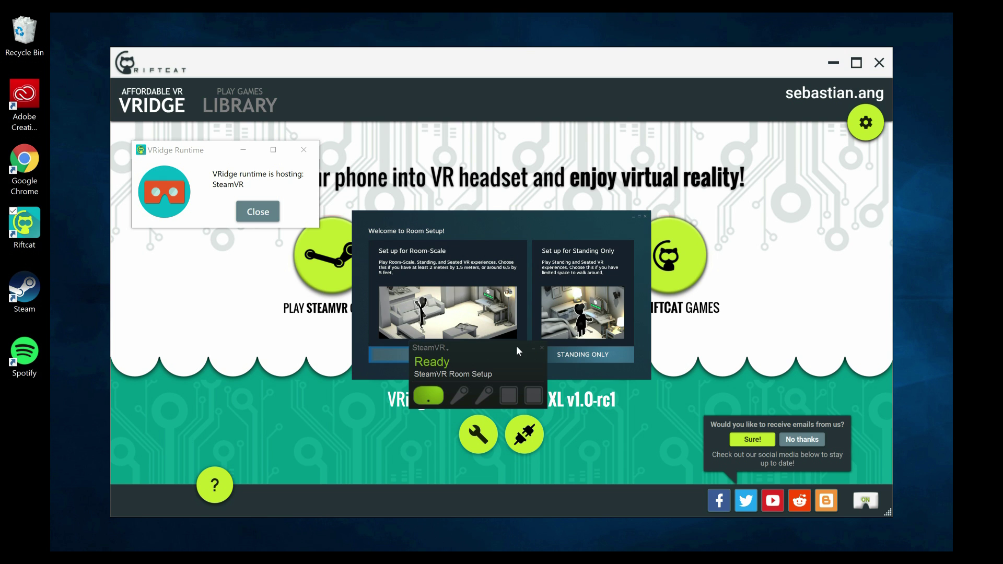
pyautogui.moveTo(516, 345); pyautogui.dragTo(519, 390)
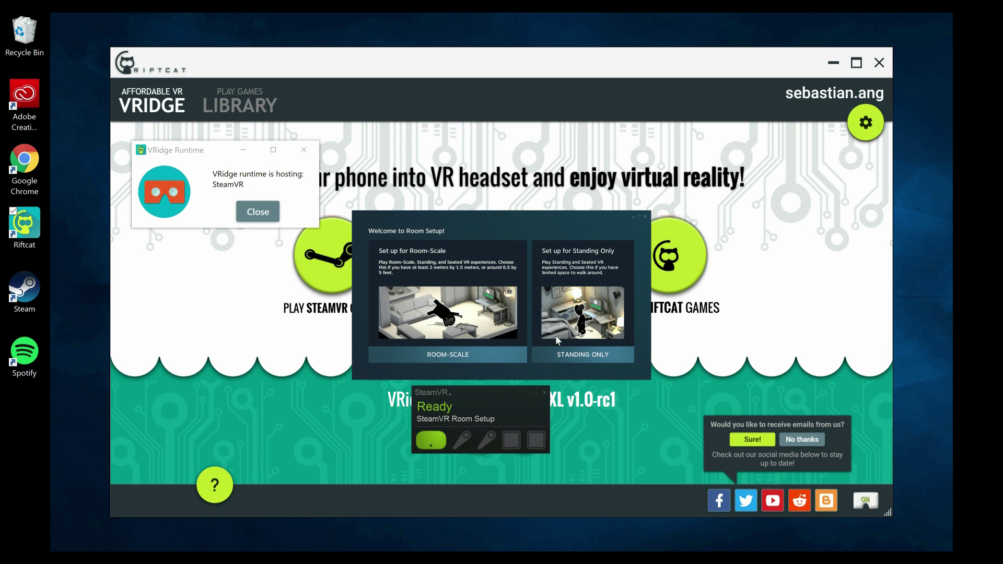
pyautogui.click(577, 353)
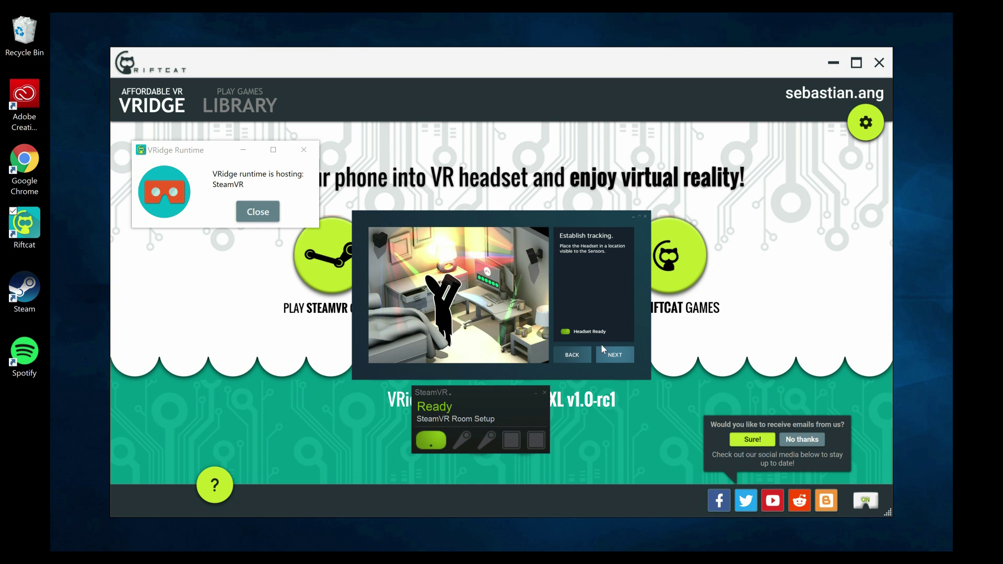
# - Accept the headset tracking and calibrate the center of the space in Room Setup
pyautogui.click(617, 354)
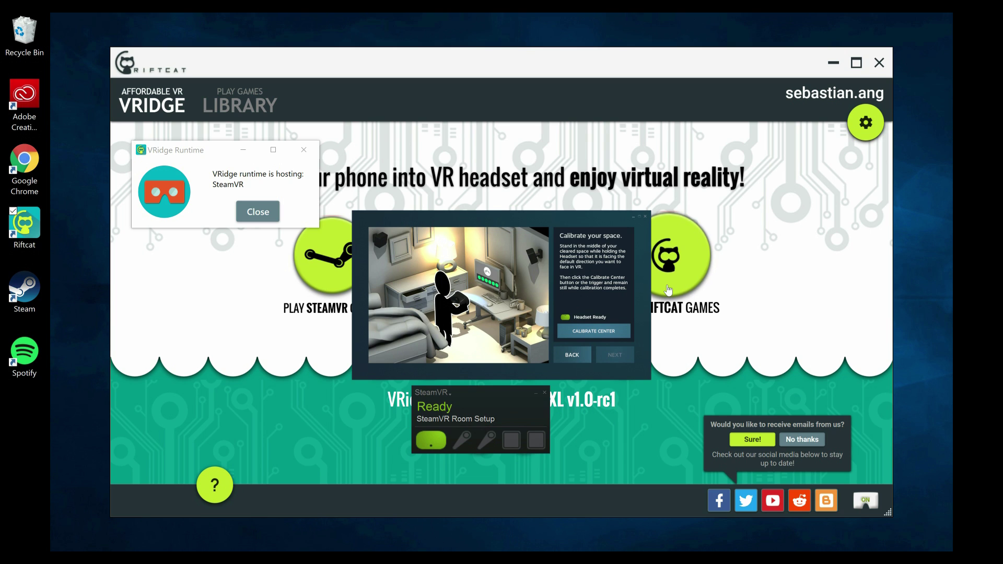
pyautogui.click(600, 332)
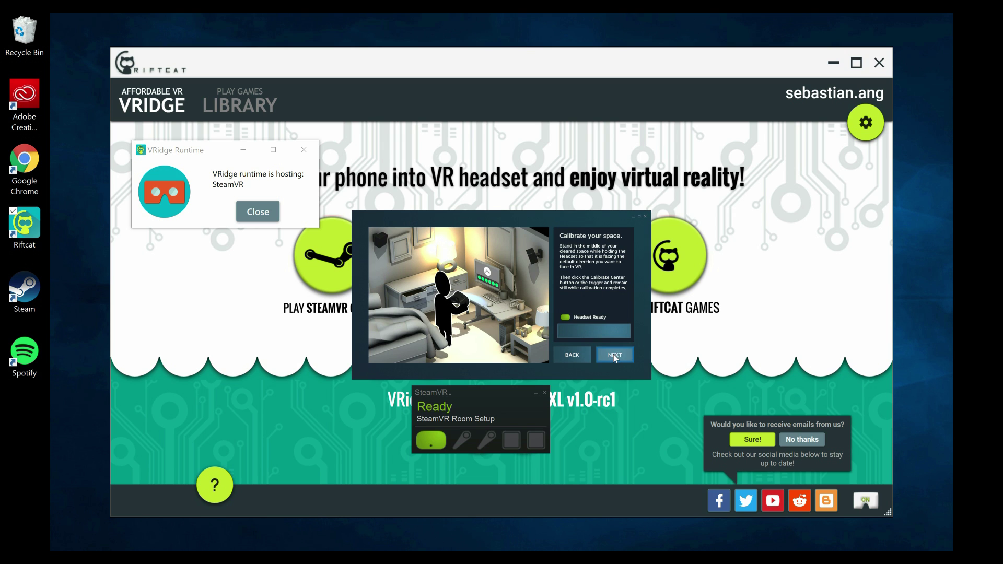
pyautogui.click(615, 355)
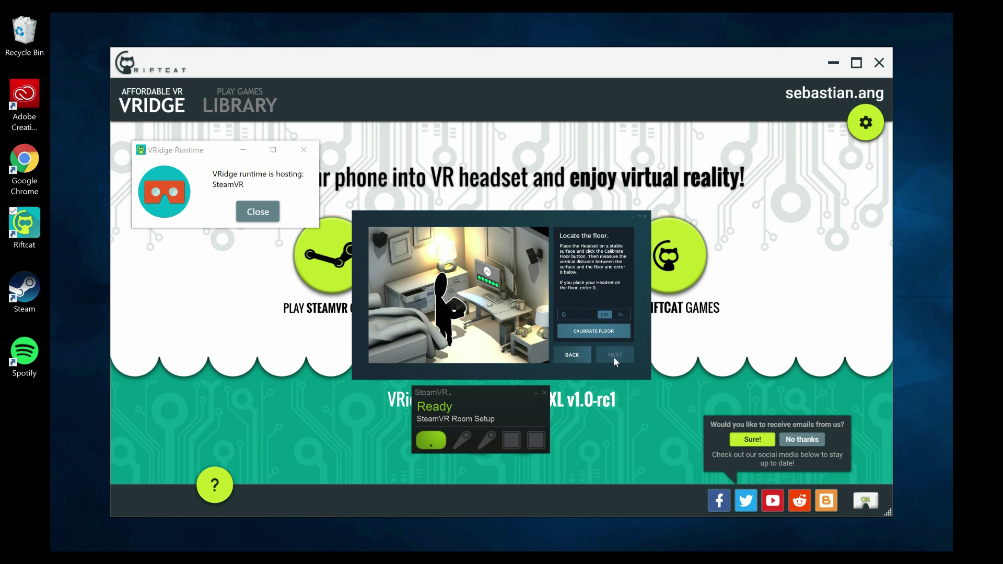
# - Calibrate the floor with a headset height of 187 cm and finish Room Setup
pyautogui.click(581, 314)
pyautogui.write('187')
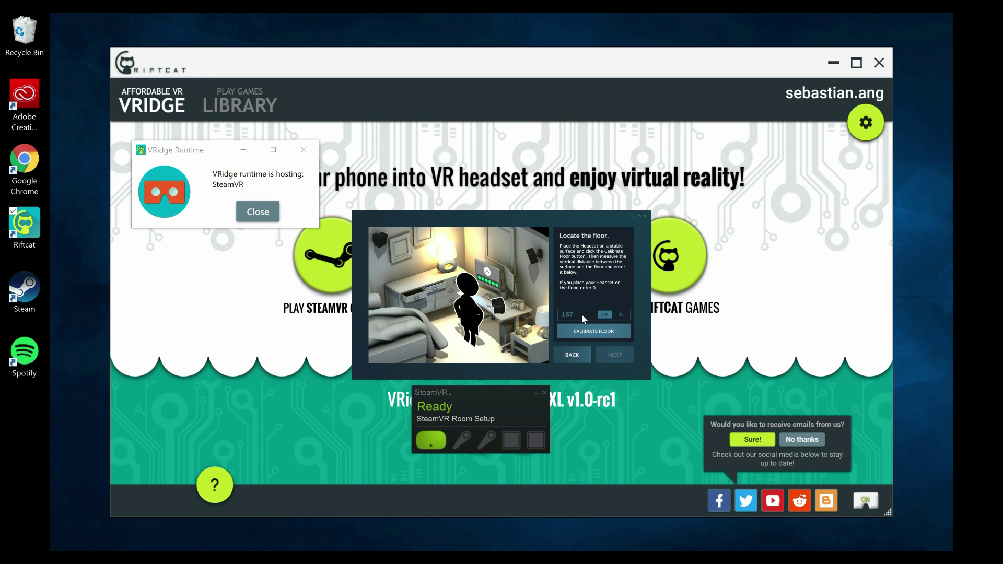
pyautogui.click(599, 333)
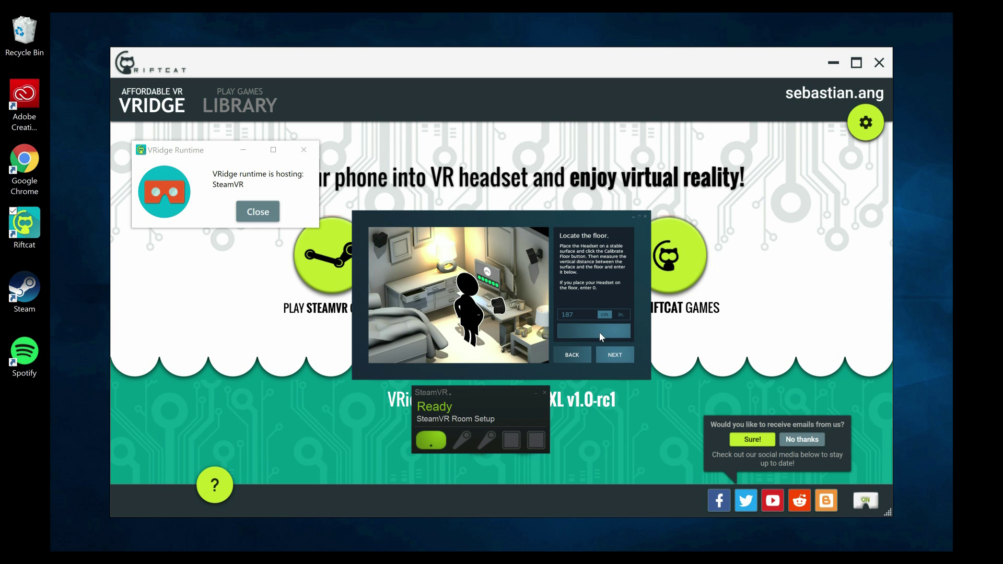
pyautogui.click(614, 356)
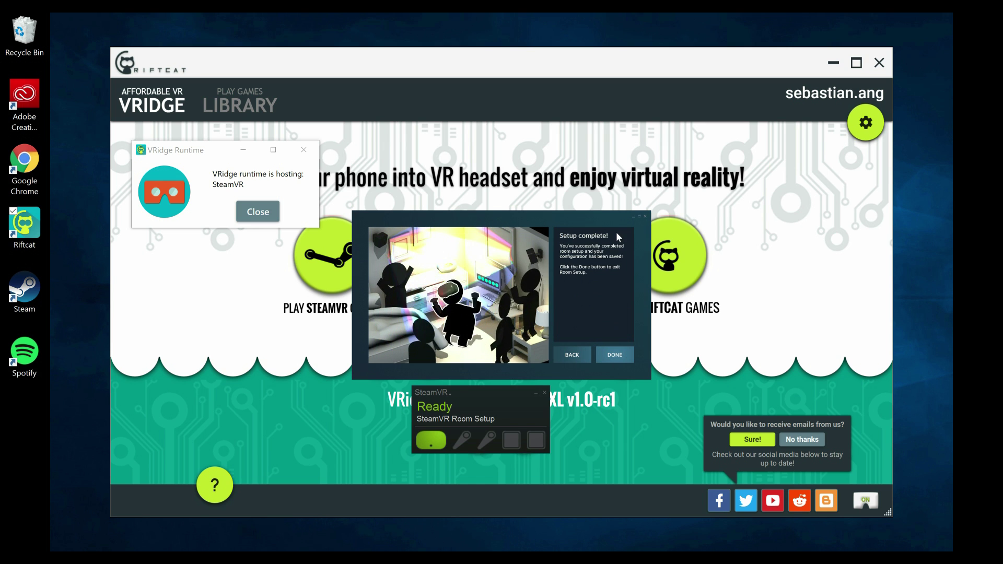
pyautogui.click(615, 356)
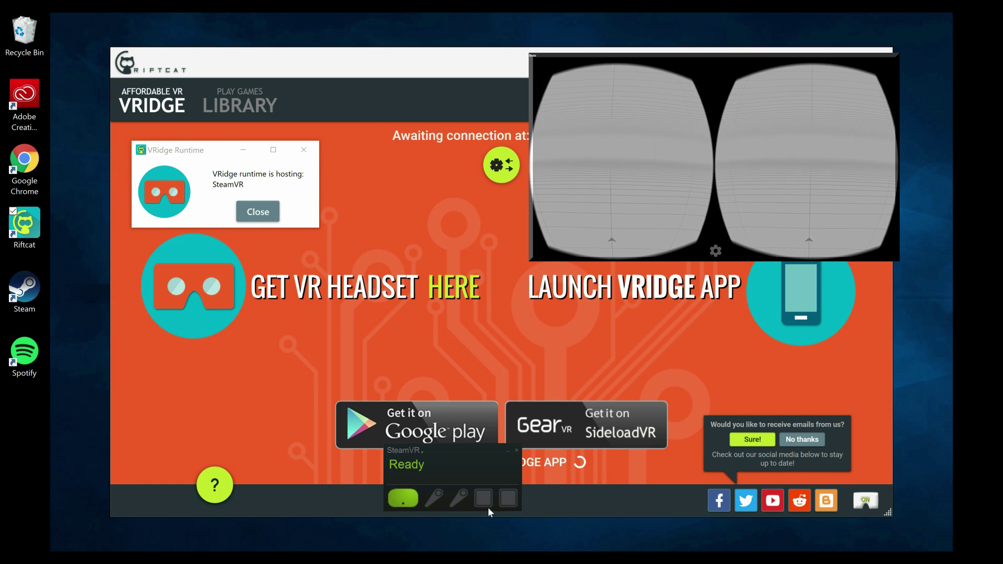
# - Switch to the Steam library and launch Project CARS - Pagani Edition in VR
pyautogui.click(488, 557)
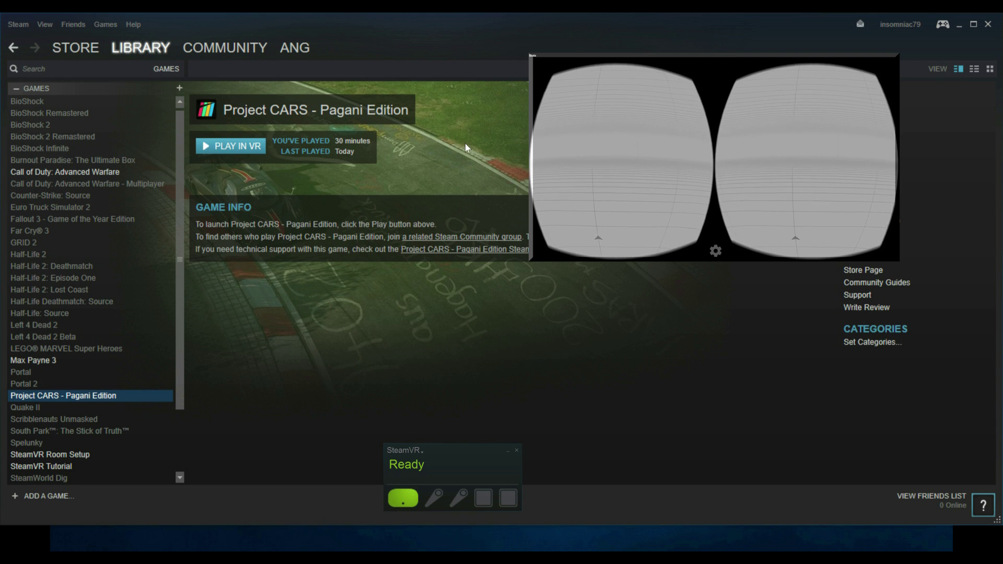
pyautogui.click(234, 147)
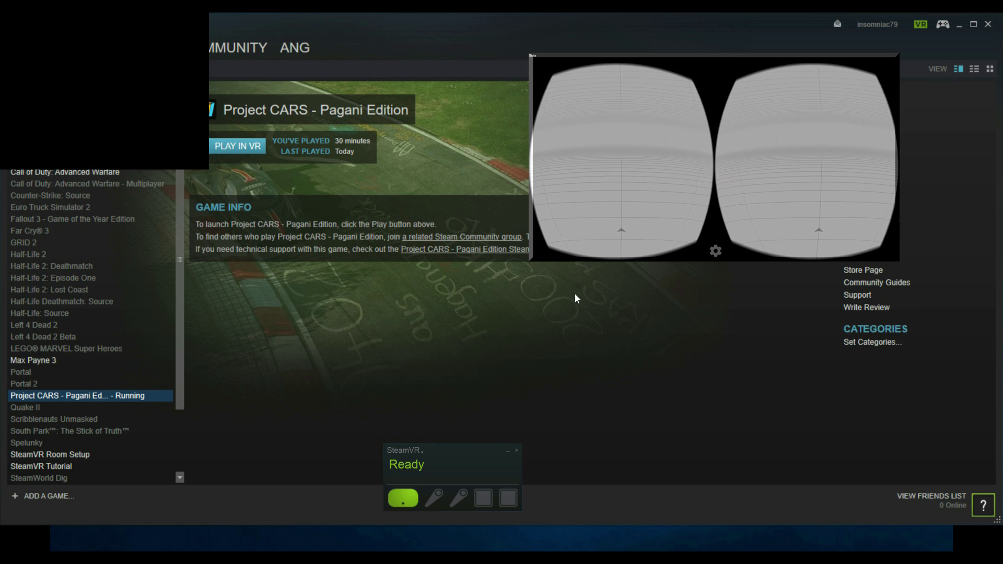
# - Minimize the SteamVR status window and the Steam library, and bring up a preview of the SteamVR status window
pyautogui.click(509, 450)
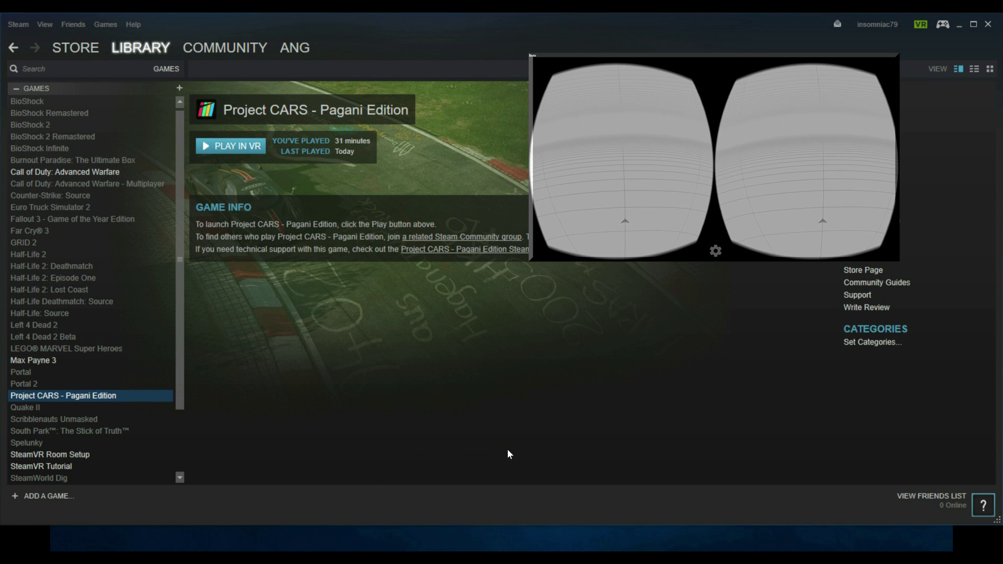
pyautogui.click(959, 29)
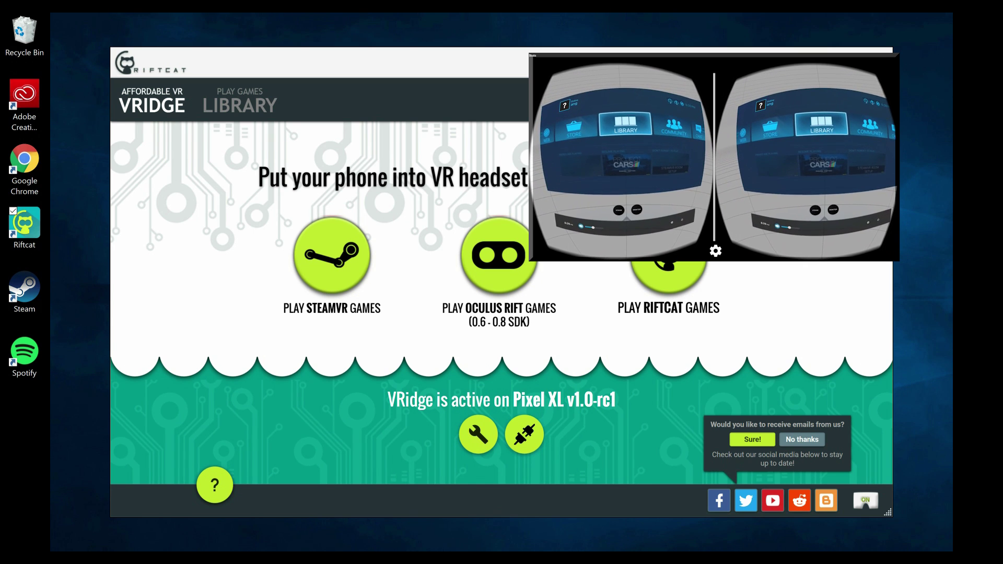
pyautogui.moveTo(467, 558)
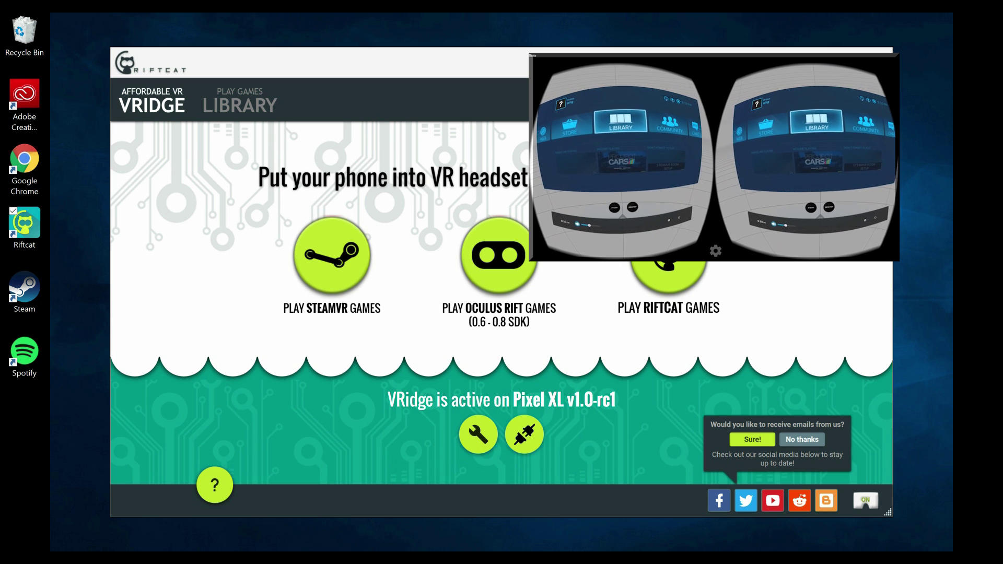
pyautogui.moveTo(532, 558)
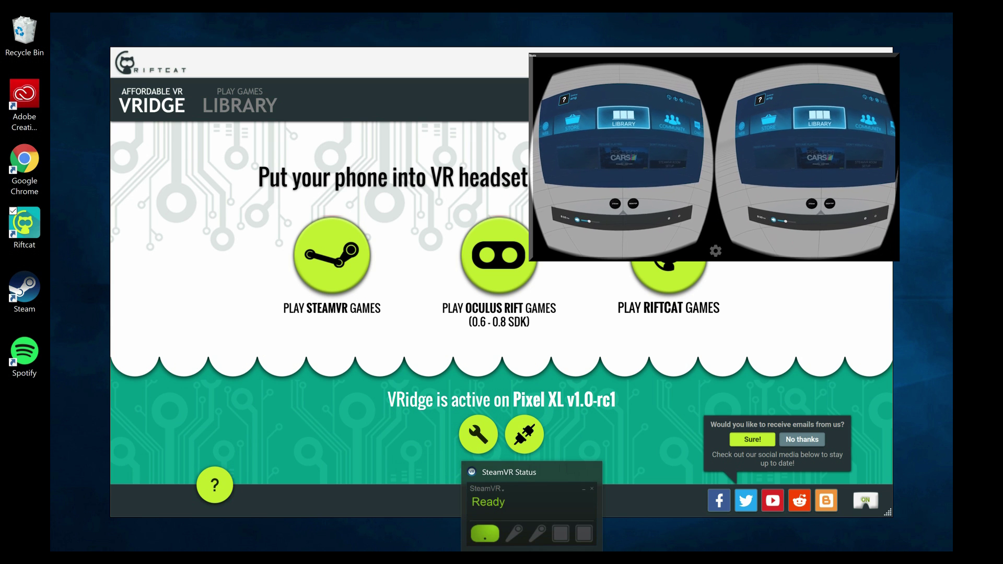